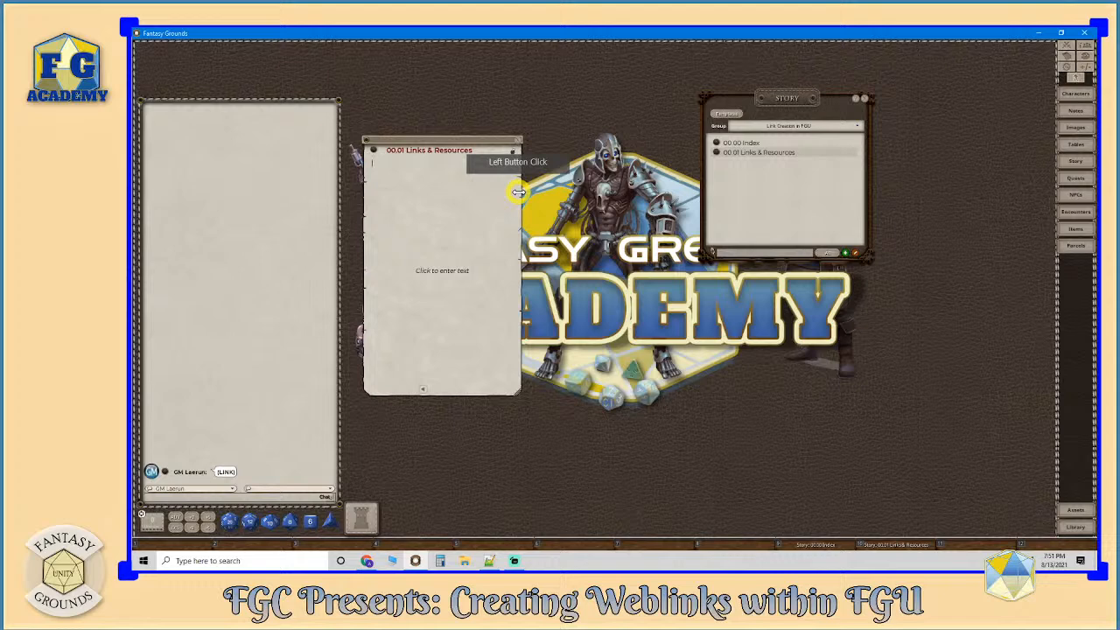
- Enter "Website Links" as the first line of the 00.01 Links & Resources story, followed by a new line
text(Website)
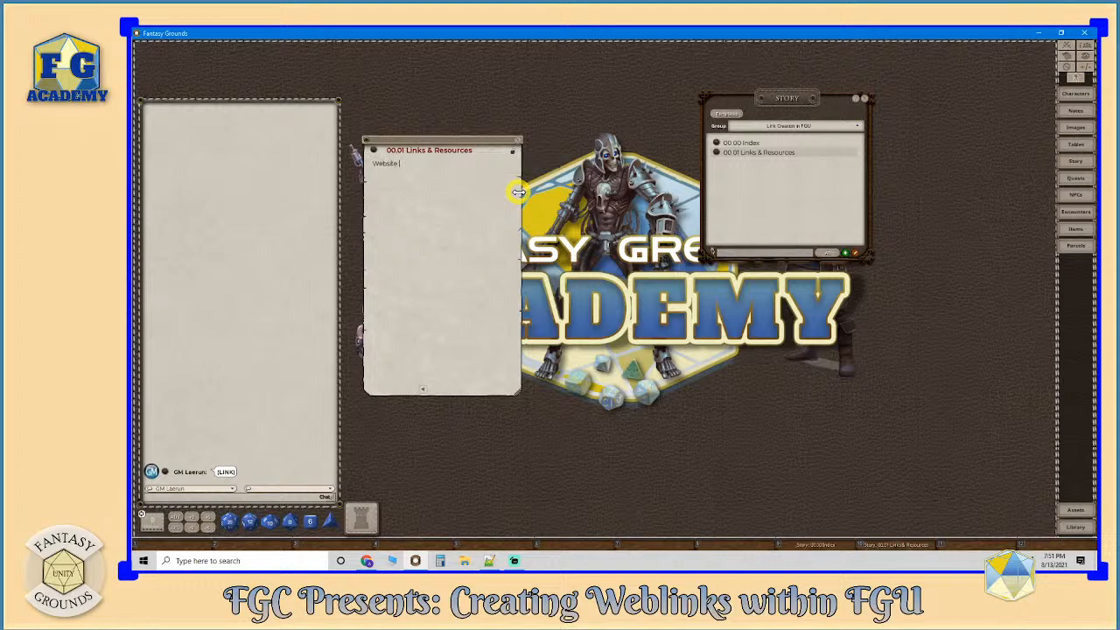
key(shift)
click(438, 172)
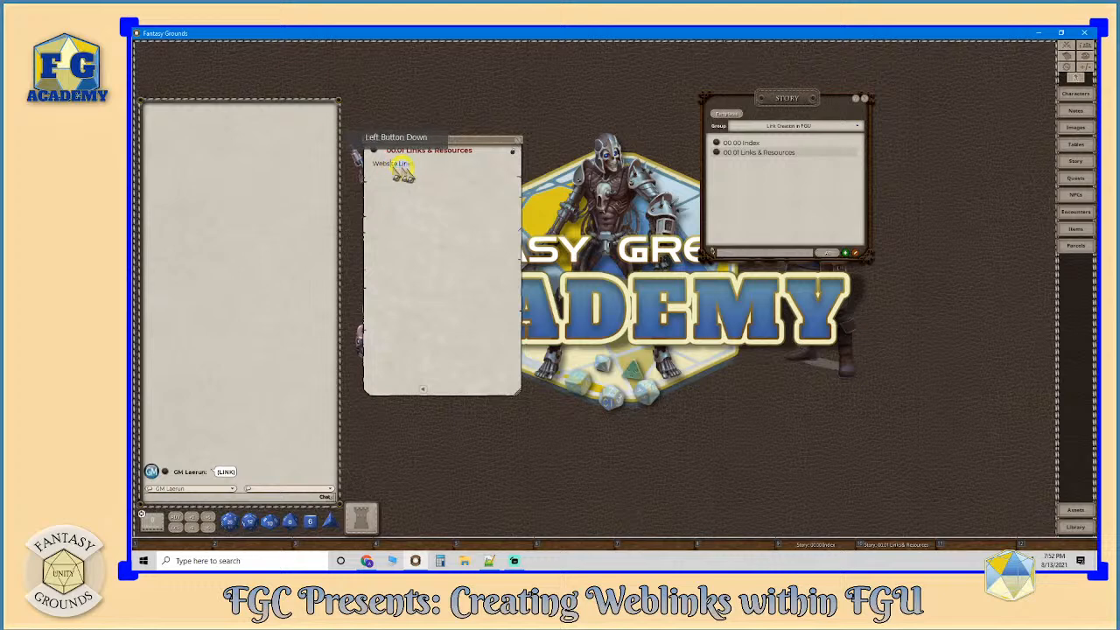
key(Return)
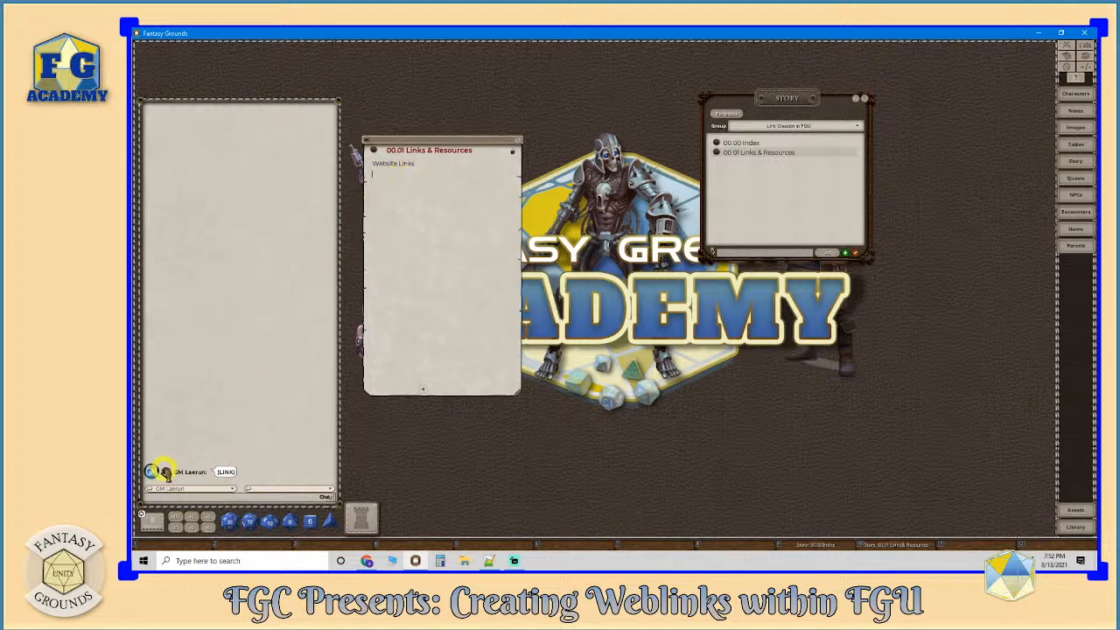
- Place the weblink from the chat under "Website Links" and widen the story window so the URL fits on one line
drag(167, 472, 381, 179)
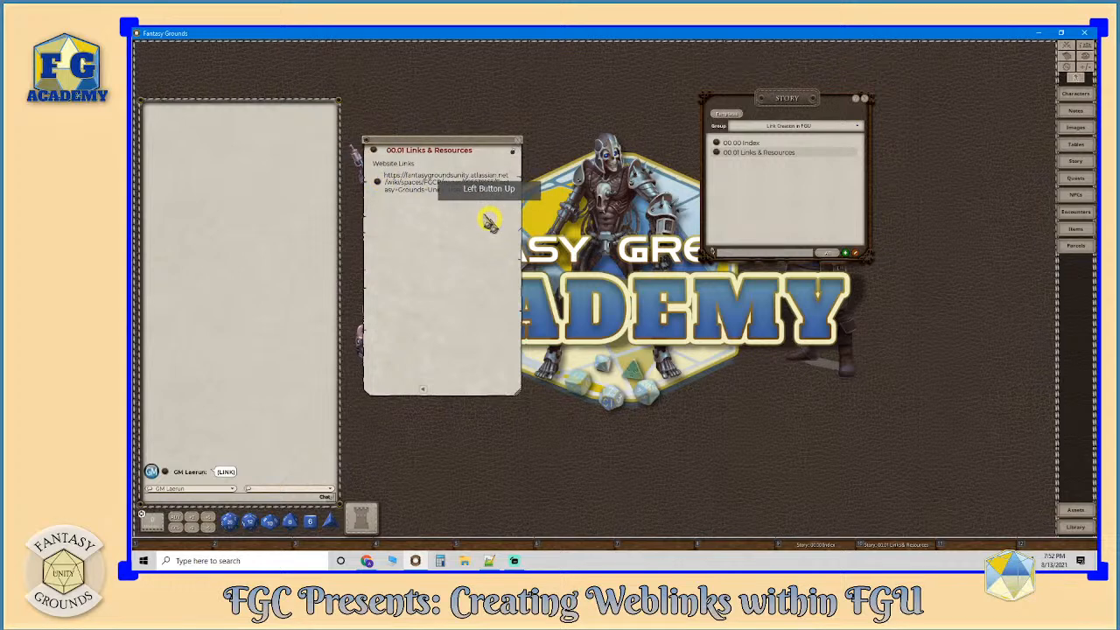
drag(520, 236, 762, 218)
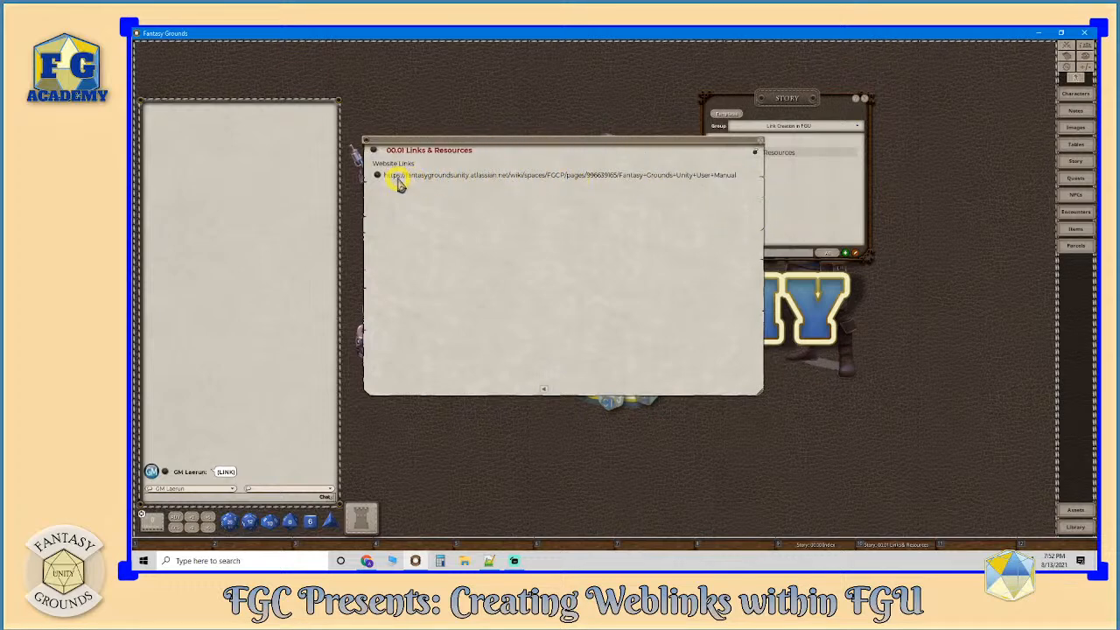
click(418, 165)
- Switch to Chrome and copy the address of the Fantasy Grounds Message Boards page
click(376, 564)
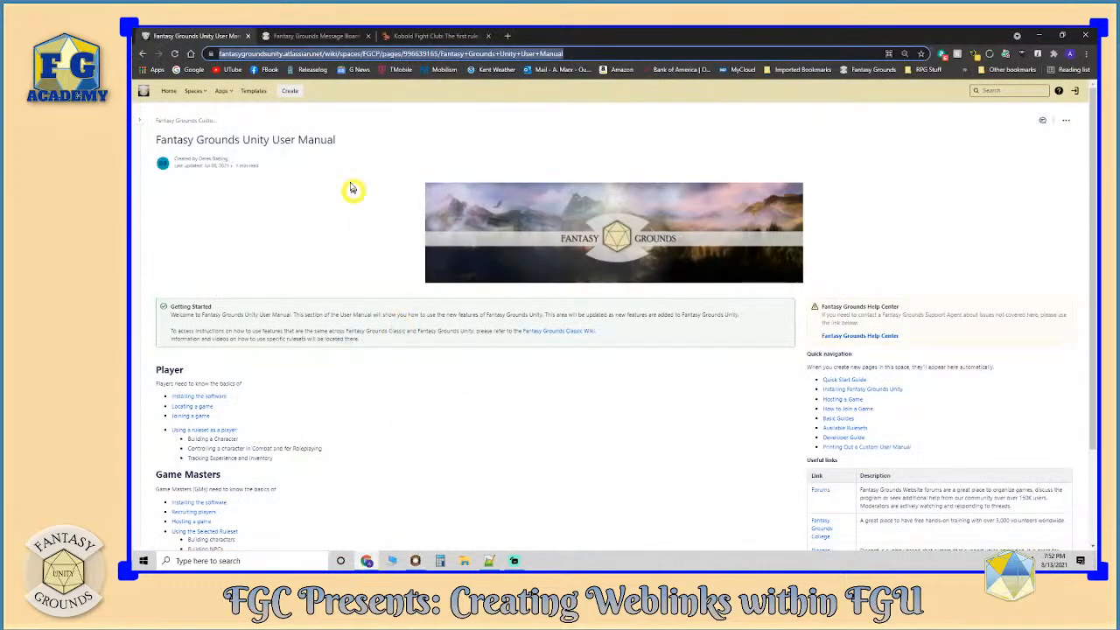
click(333, 39)
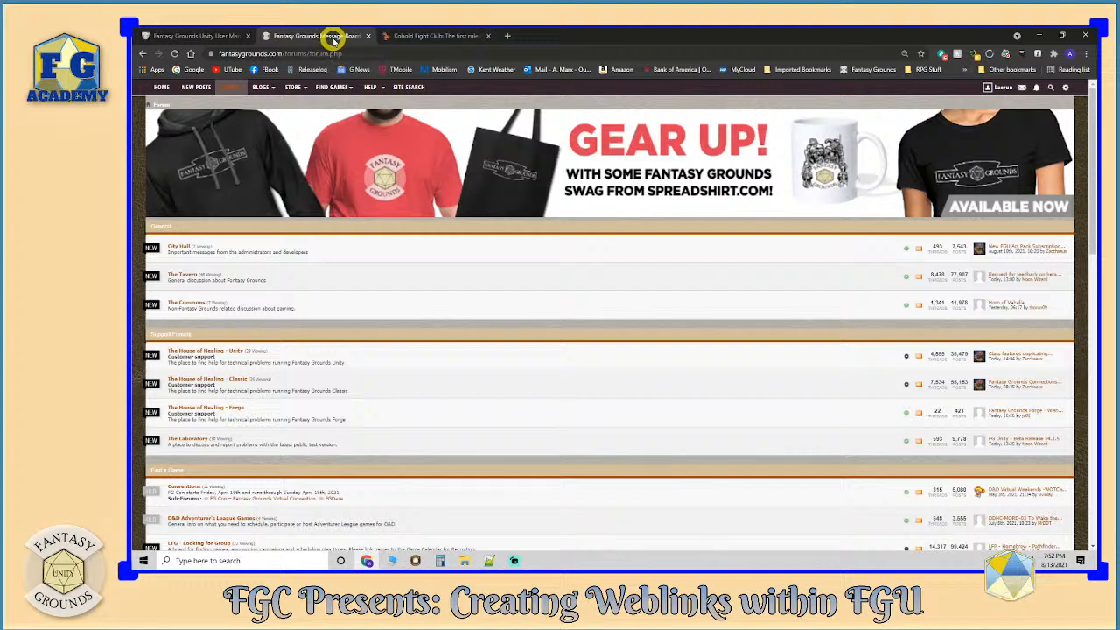
click(362, 56)
key(ctrl+c)
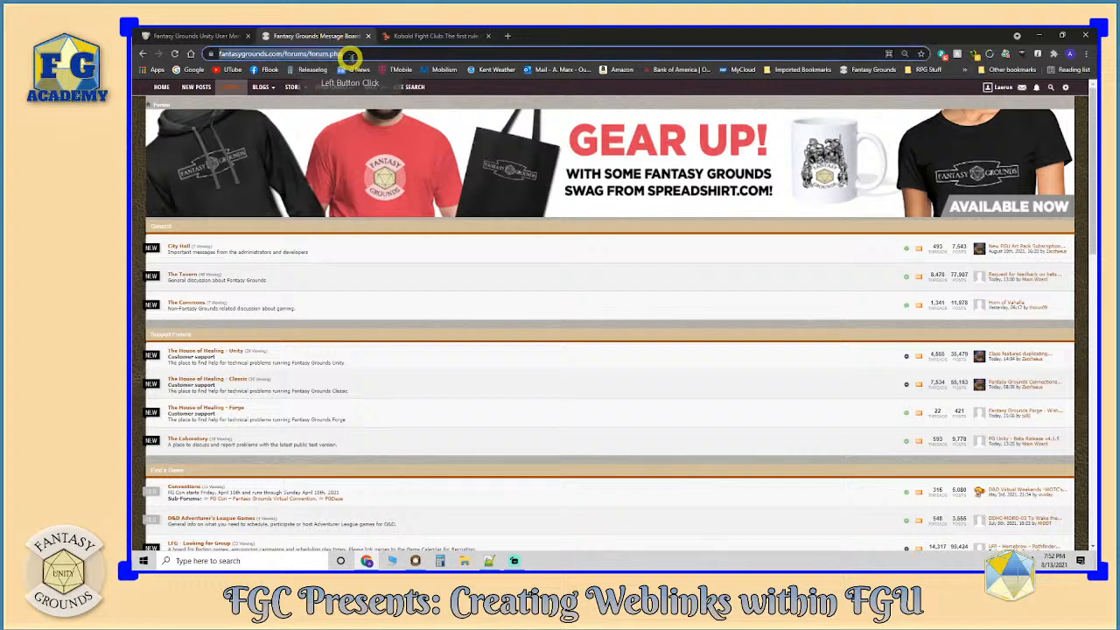
right_click(332, 55)
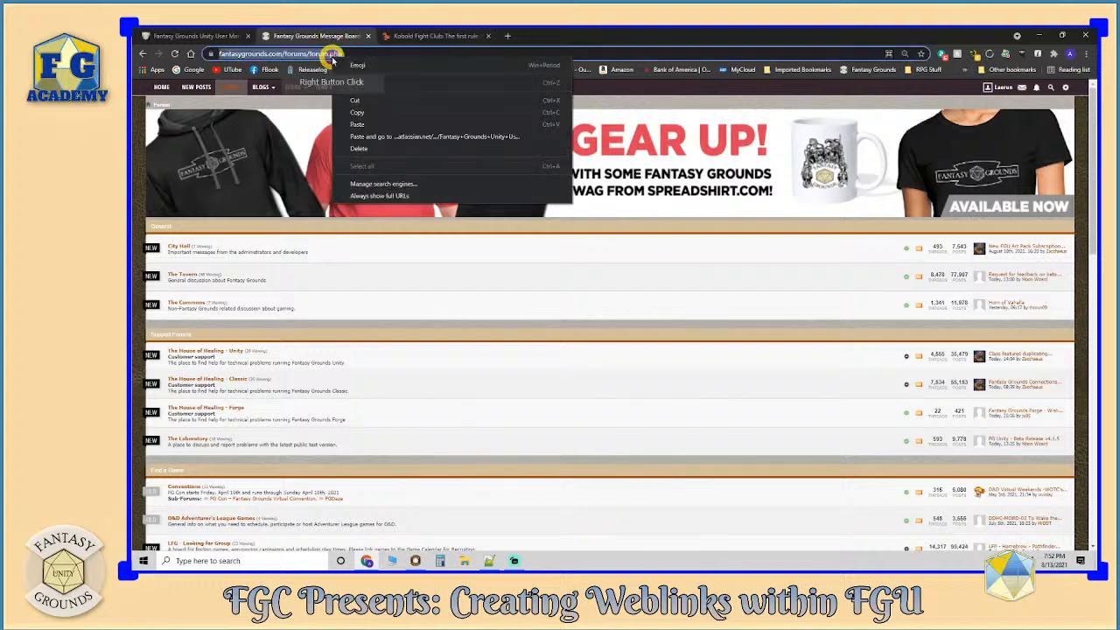
click(358, 112)
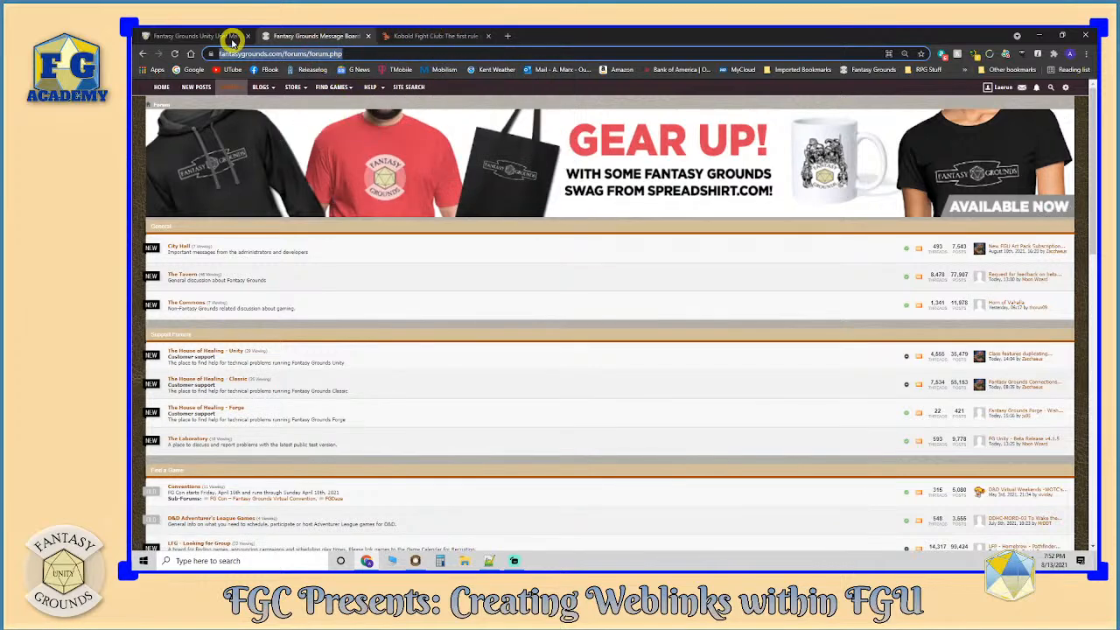
- Back in Fantasy Grounds, post the copied forum URL to the chat and place its link below the user manual link in the story
click(414, 561)
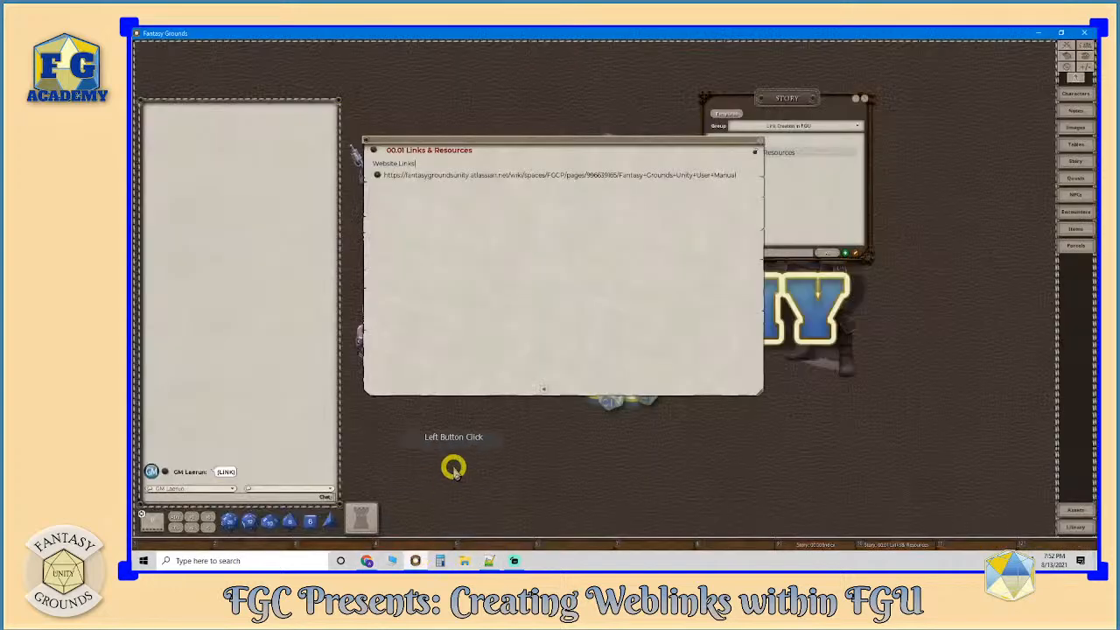
click(170, 496)
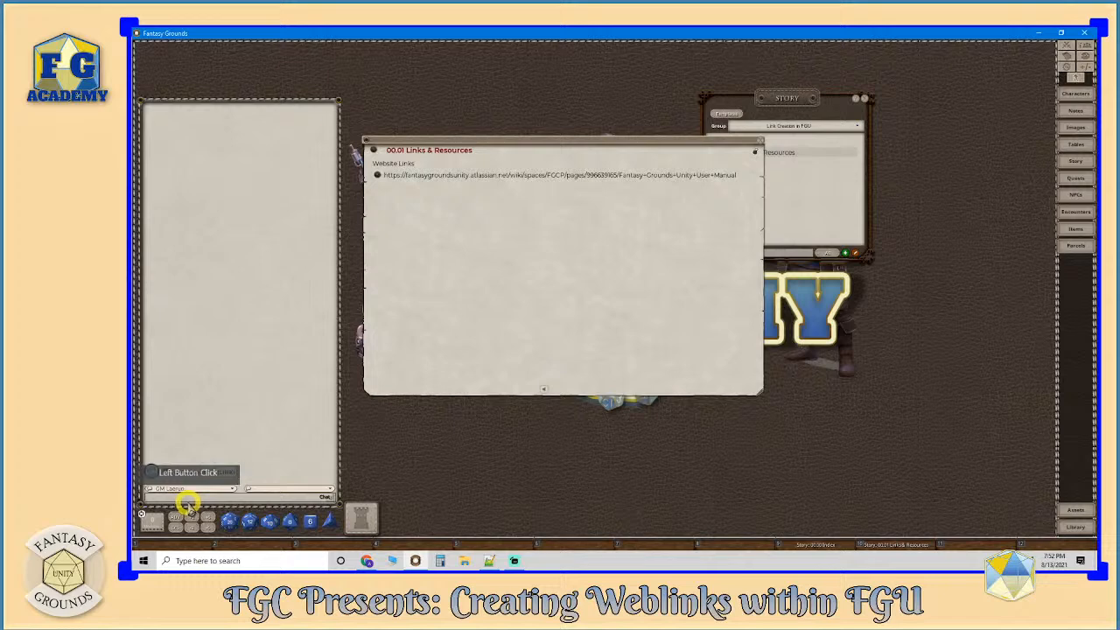
key(ctrl+v)
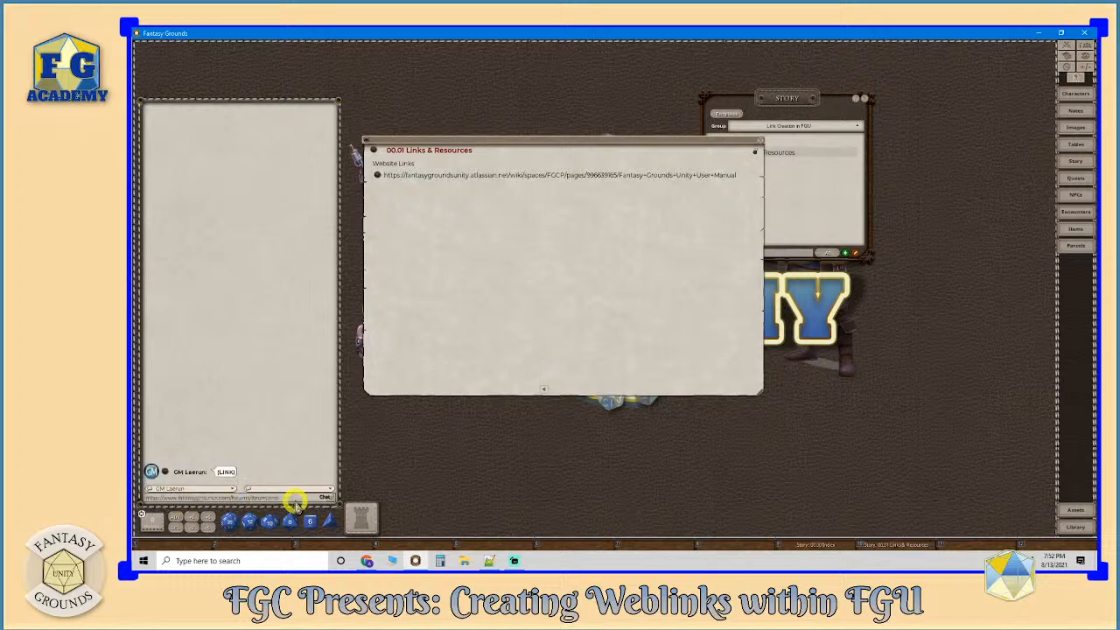
key(Return)
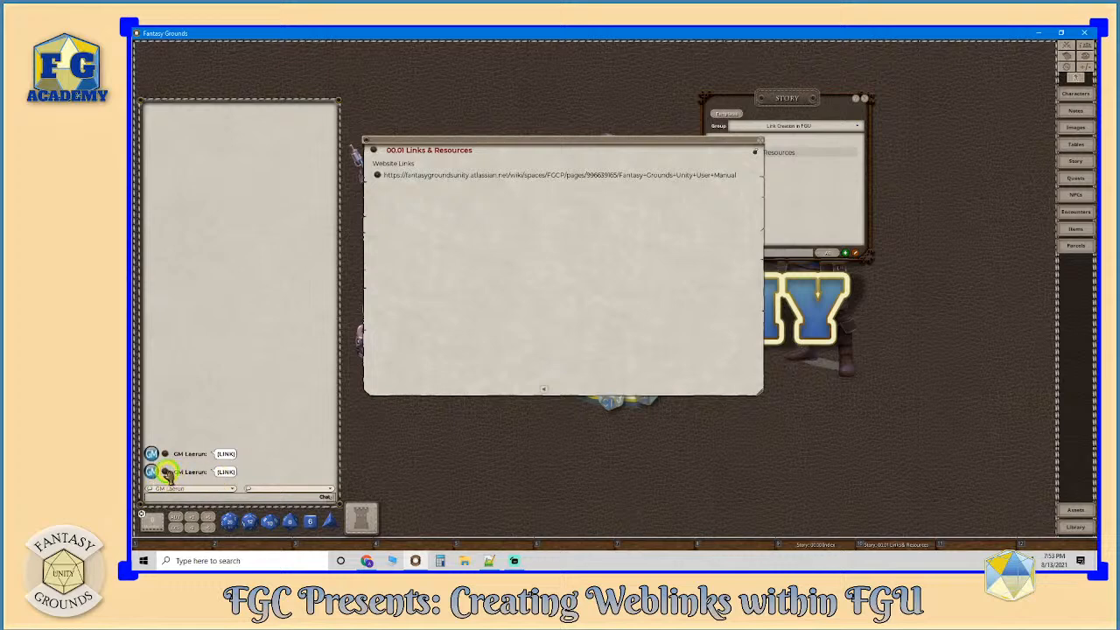
drag(166, 473, 741, 184)
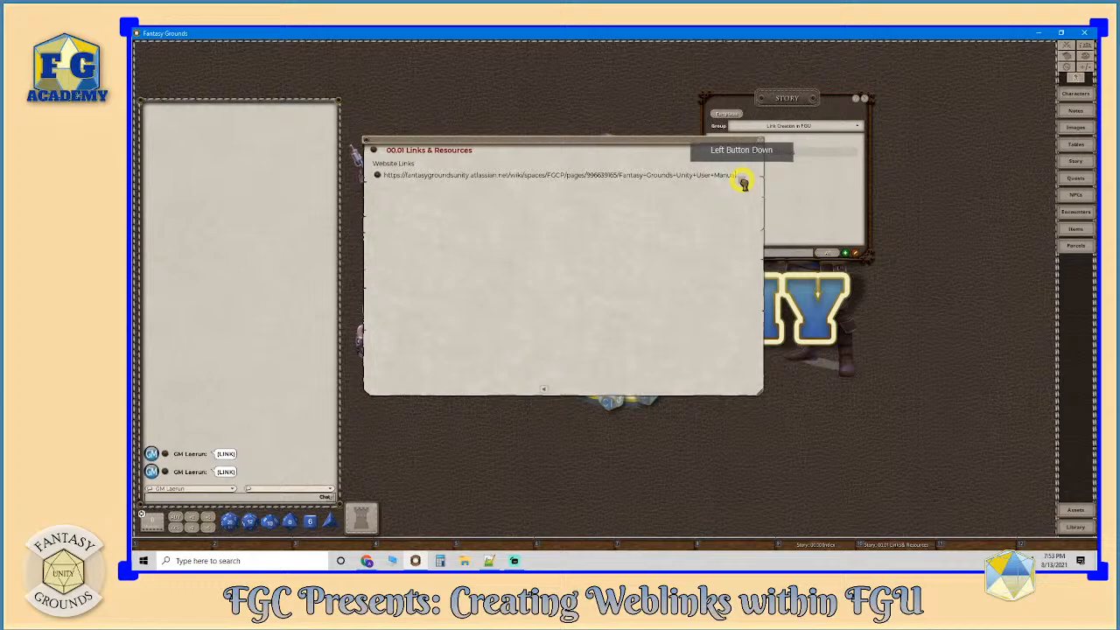
drag(743, 181, 743, 184)
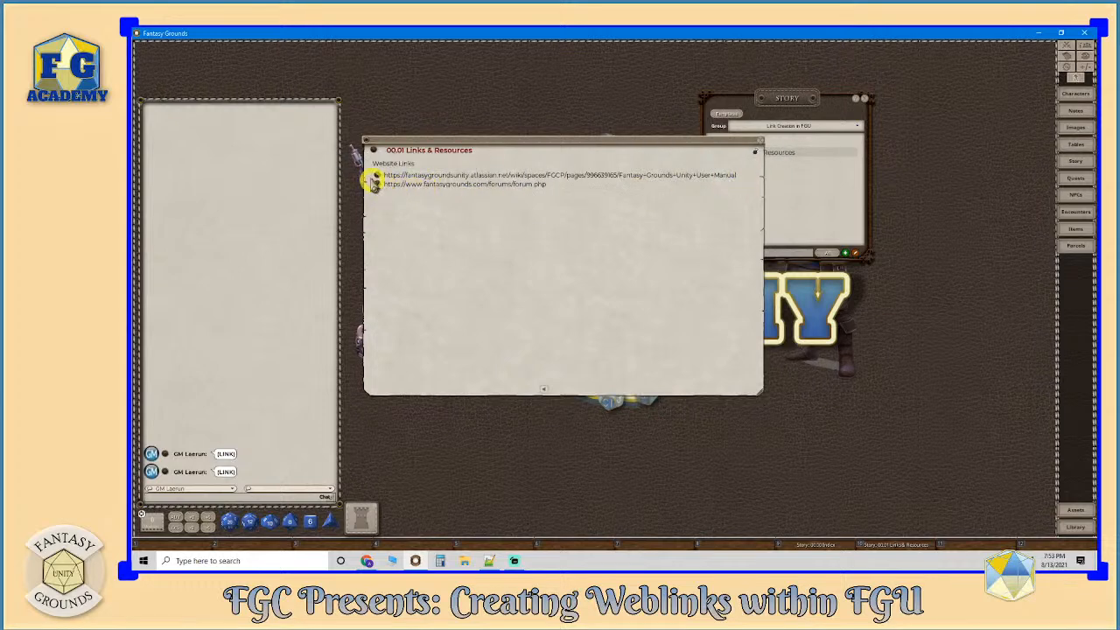
- Switch to Chrome and copy the address of the Kobold Fight Club encounter builder page
click(366, 561)
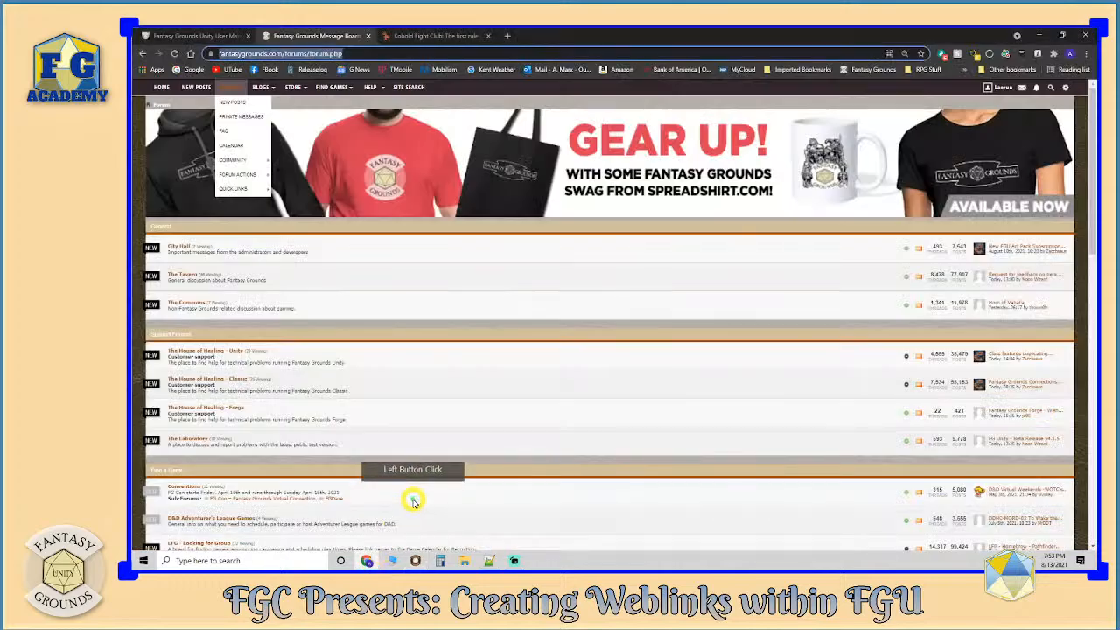
click(432, 37)
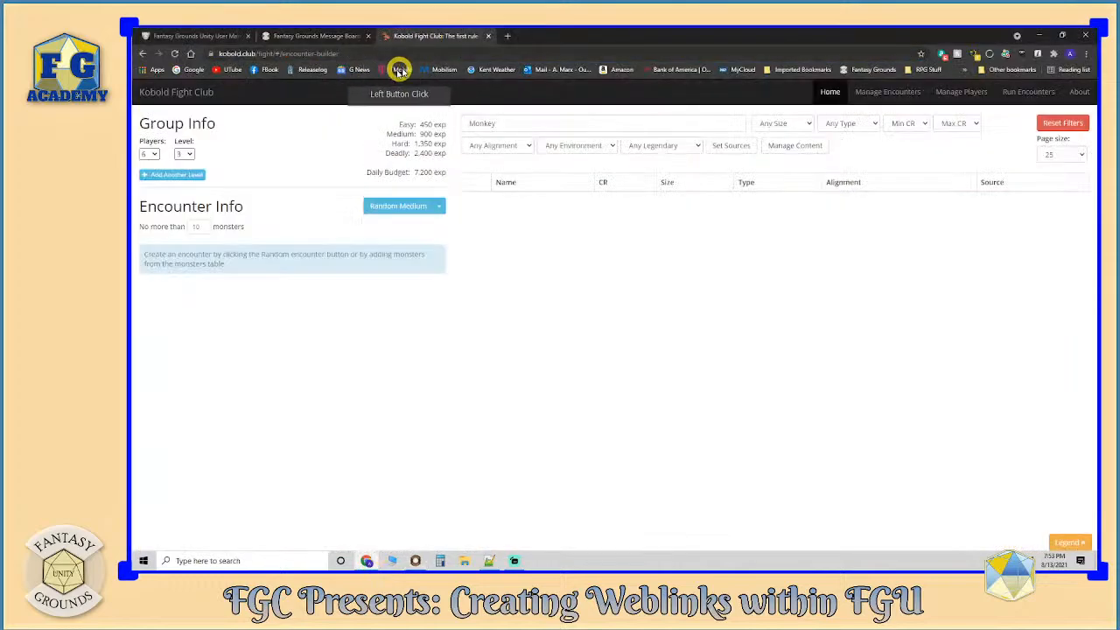
click(344, 53)
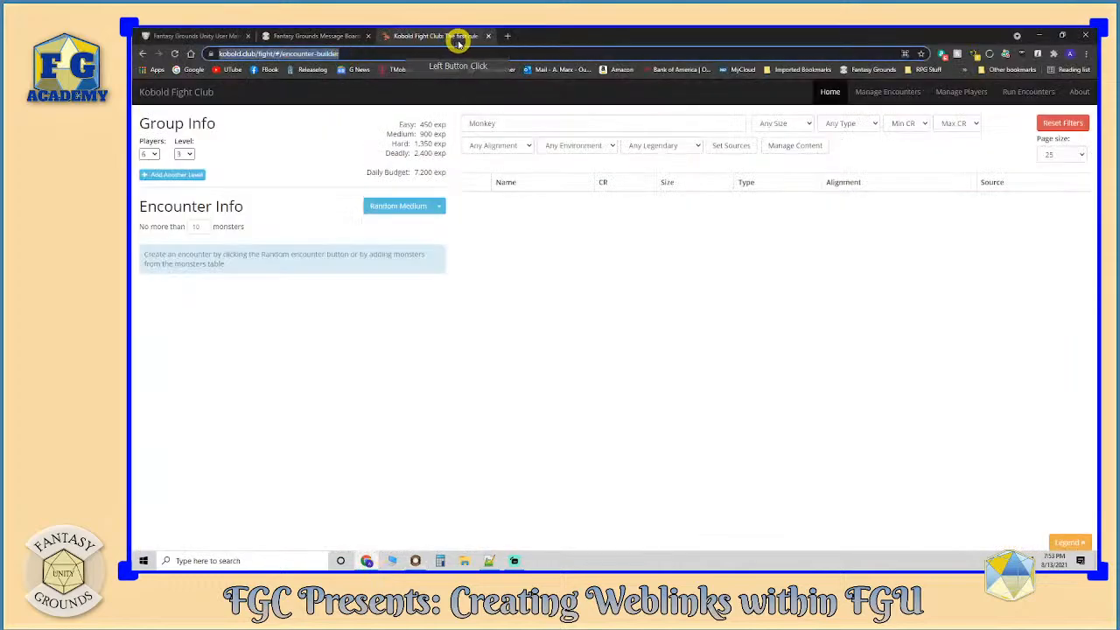
right_click(335, 61)
right_click(332, 55)
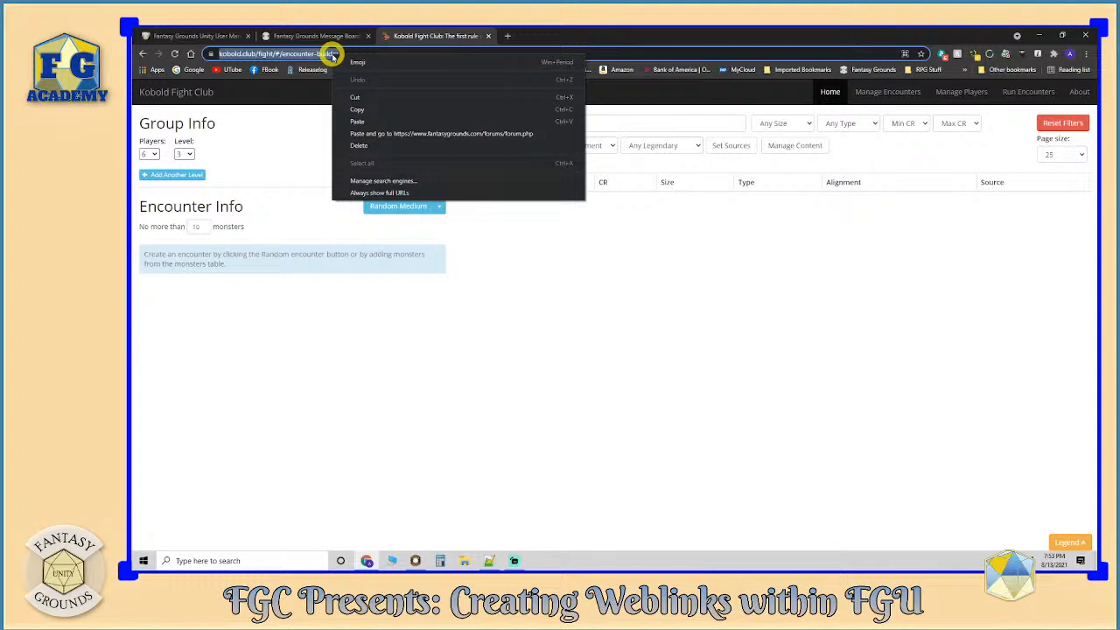
click(353, 109)
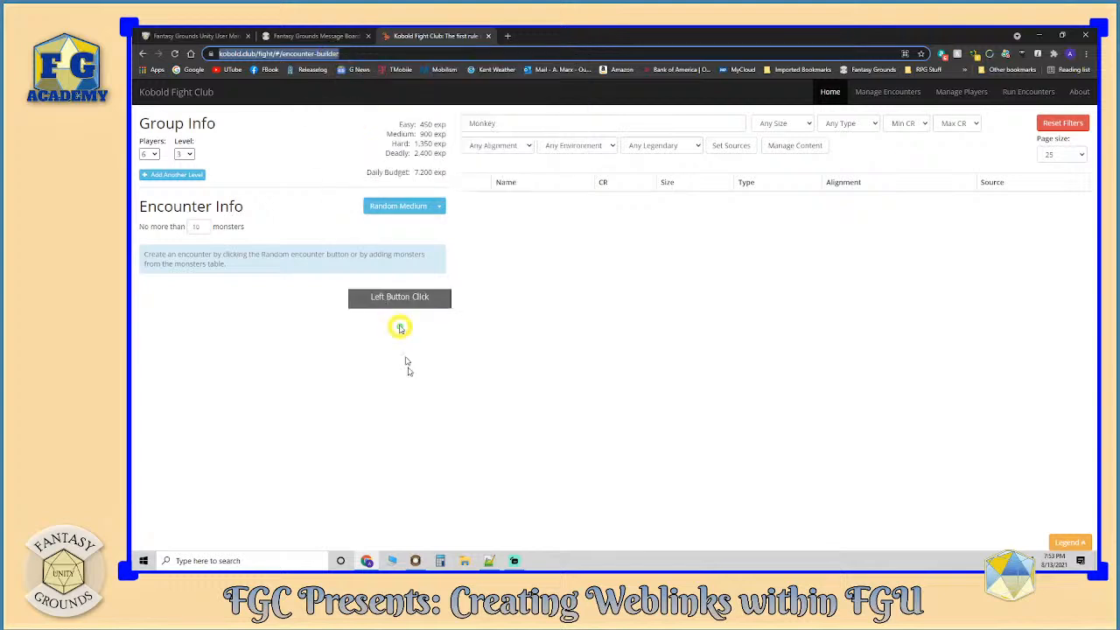
- Back in Fantasy Grounds, post the copied Kobold Fight Club URL to the chat and place its link below the forum link in the story
click(415, 559)
click(223, 497)
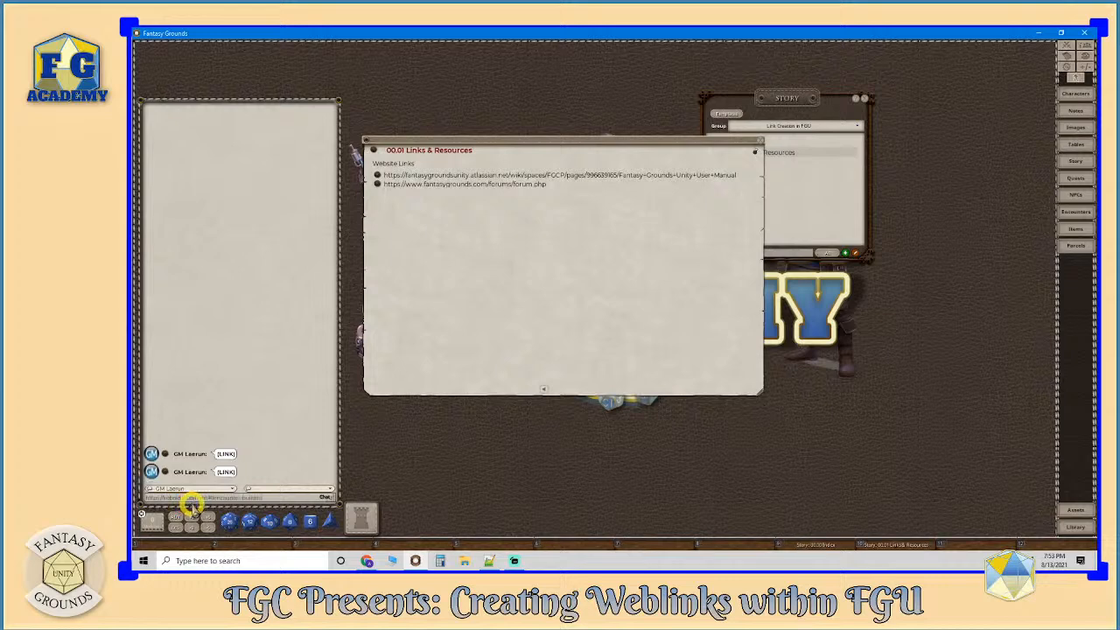
key(Return)
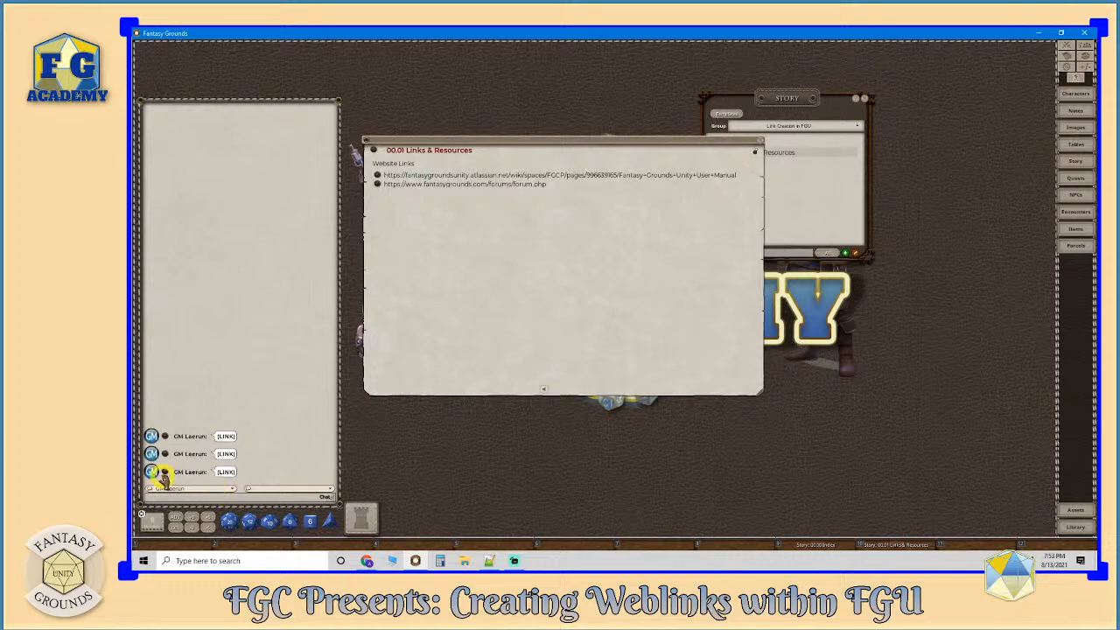
drag(164, 473, 550, 190)
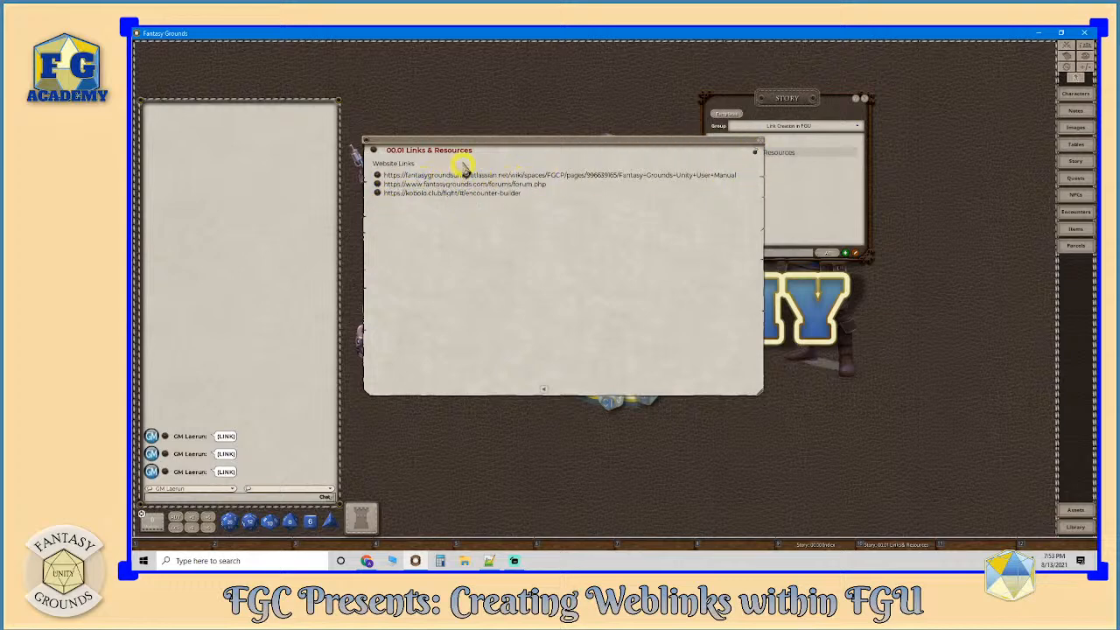
- Format the "Website Links" line in the 00.01 Links & Resources story as a heading
drag(416, 166, 379, 169)
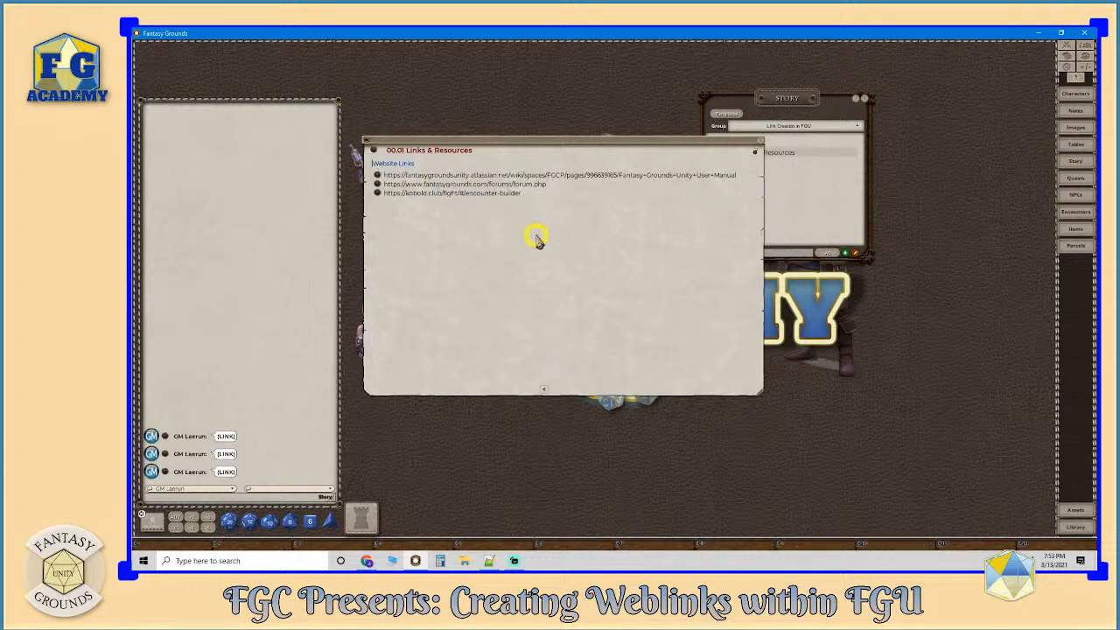
key(ctrl+1)
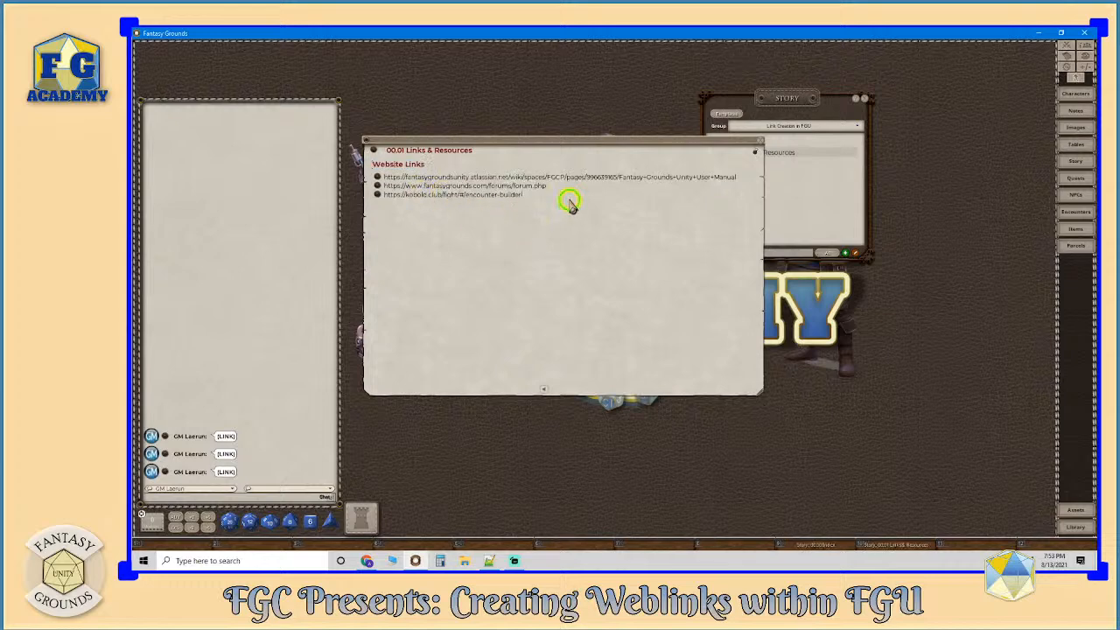
click(469, 190)
click(451, 157)
click(498, 110)
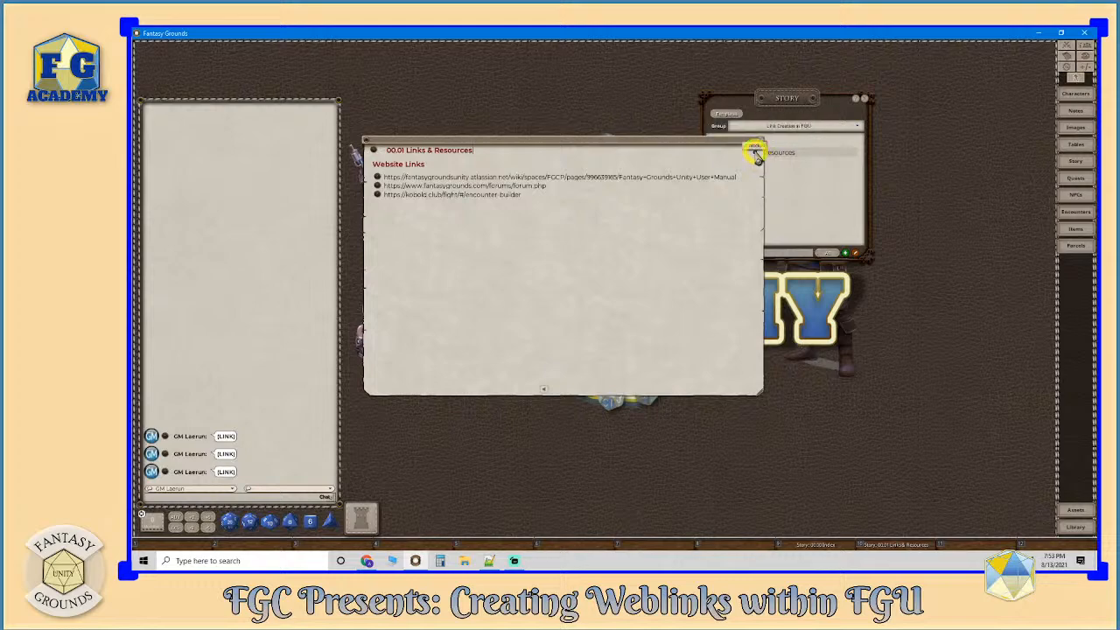
- Rearrange the story windows and open the 00.00 Index story beside the 00.01 Links & Resources story
drag(692, 139, 642, 80)
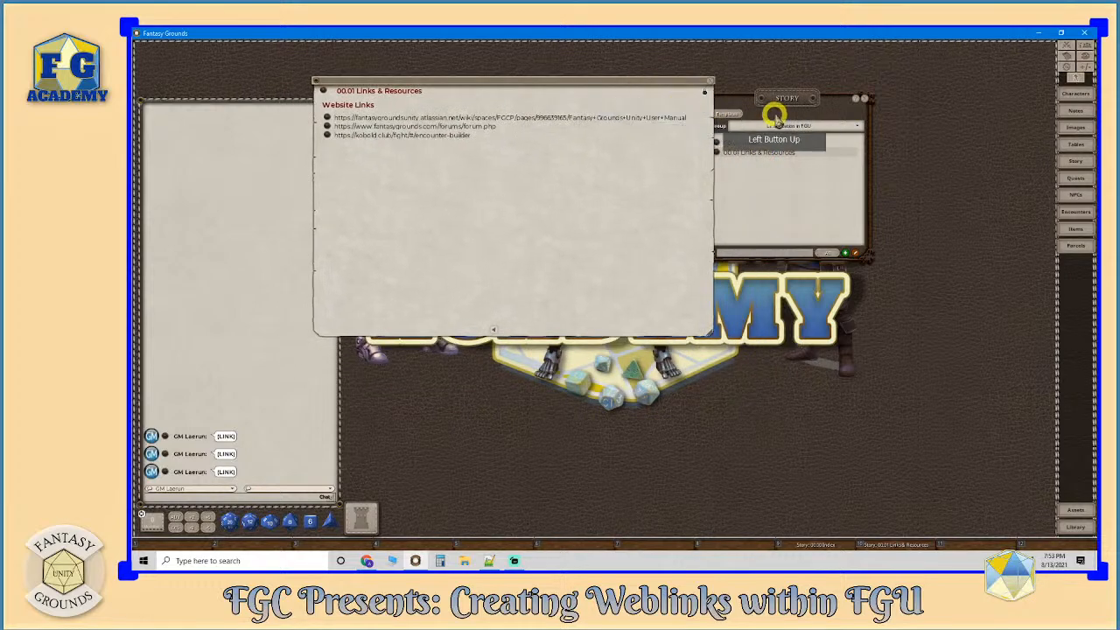
drag(785, 98, 877, 93)
drag(623, 79, 672, 80)
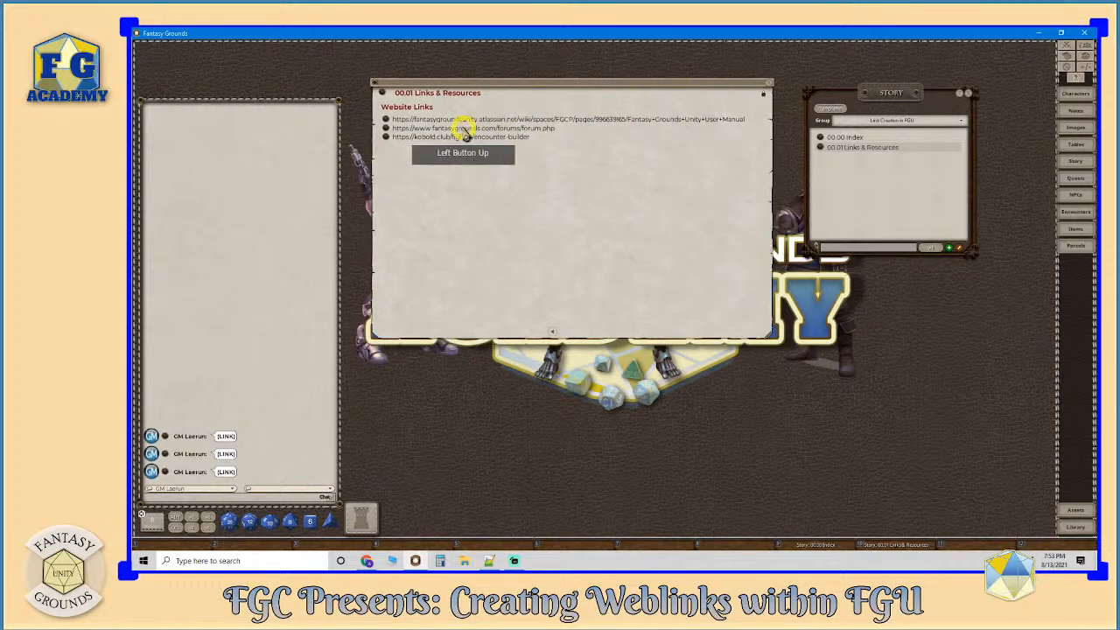
click(820, 138)
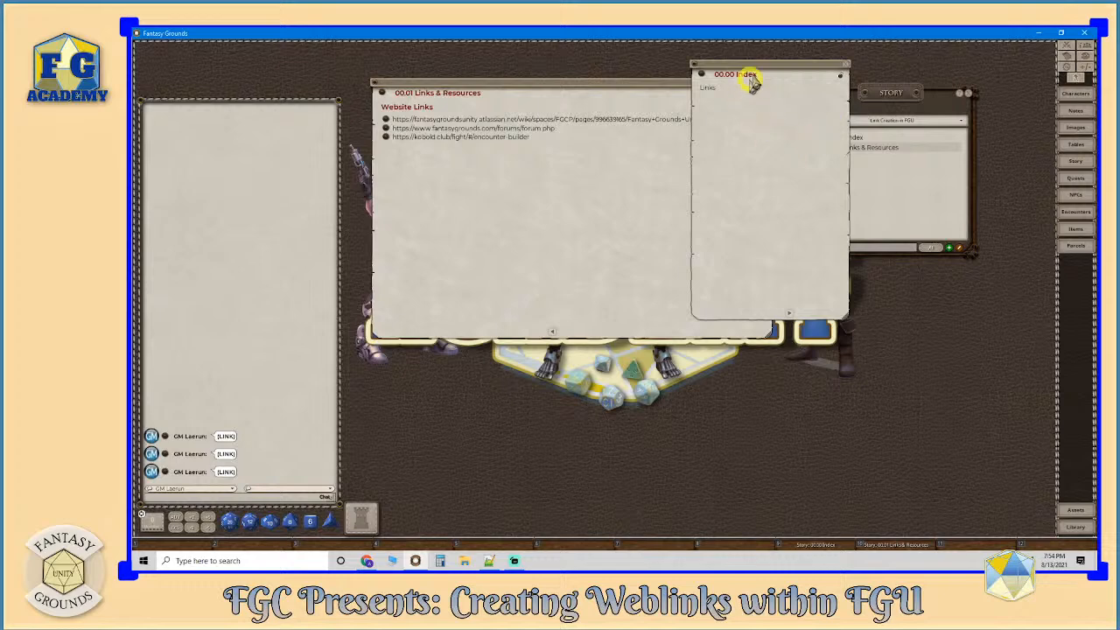
drag(775, 76, 847, 230)
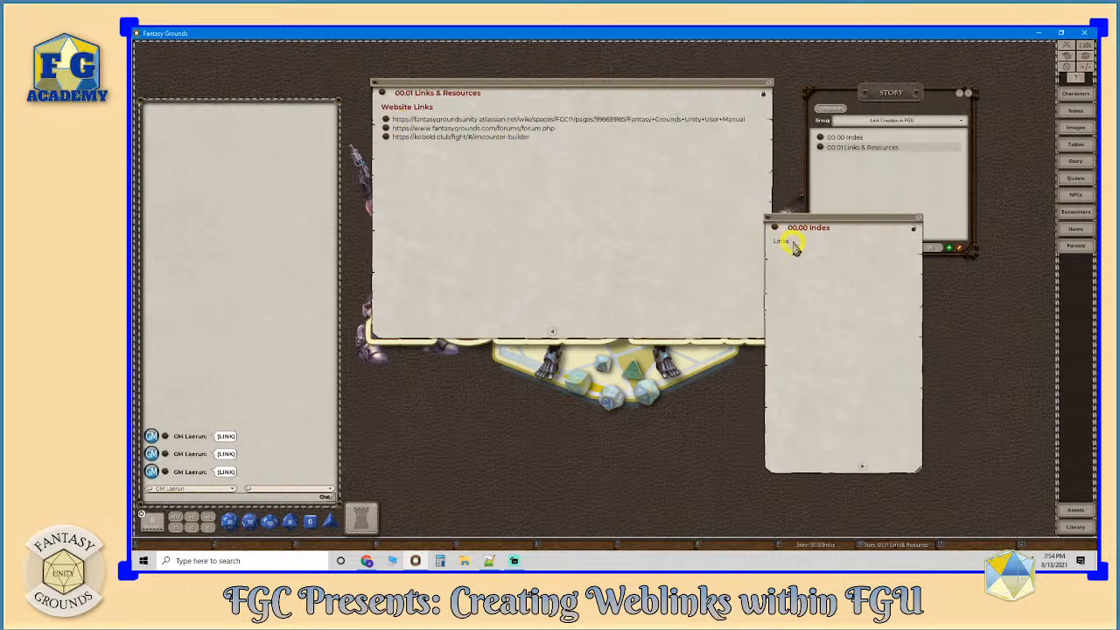
drag(385, 94, 793, 220)
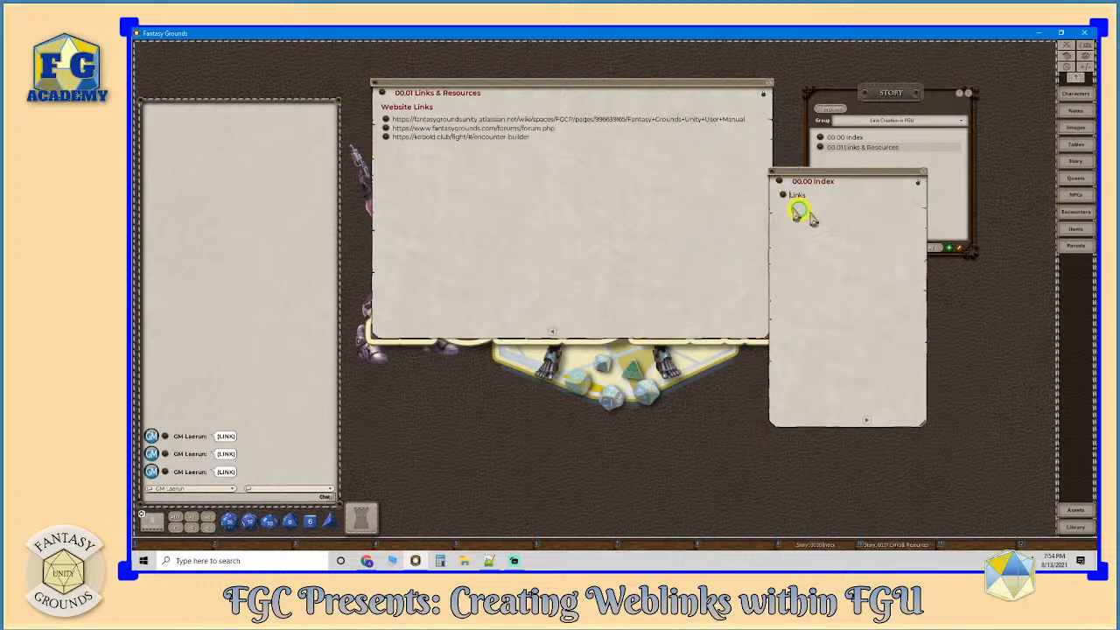
click(863, 229)
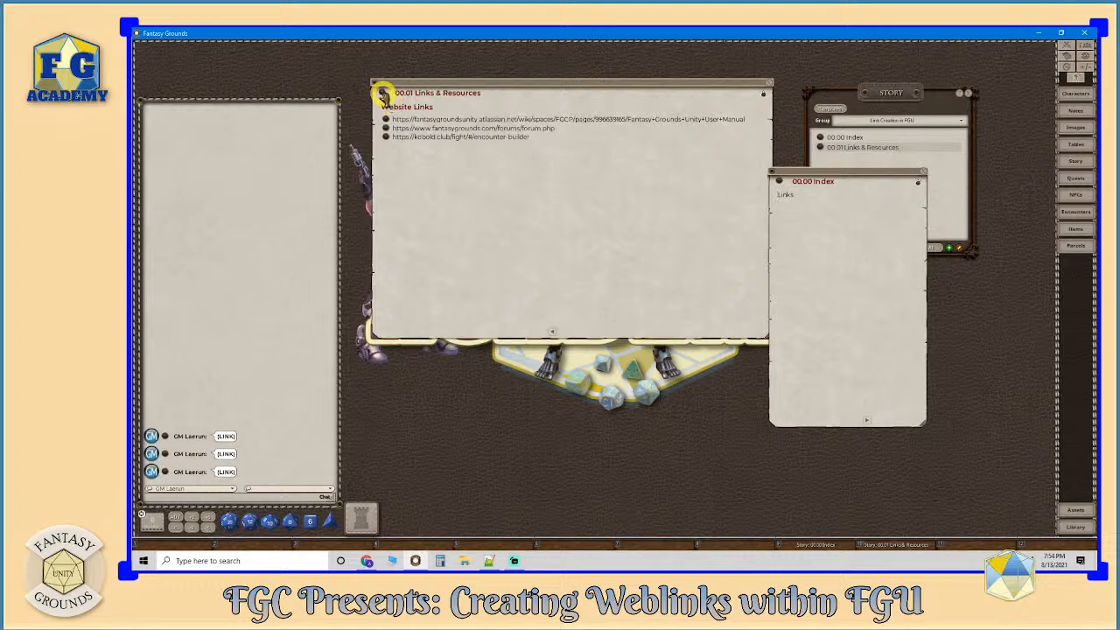
drag(382, 93, 847, 215)
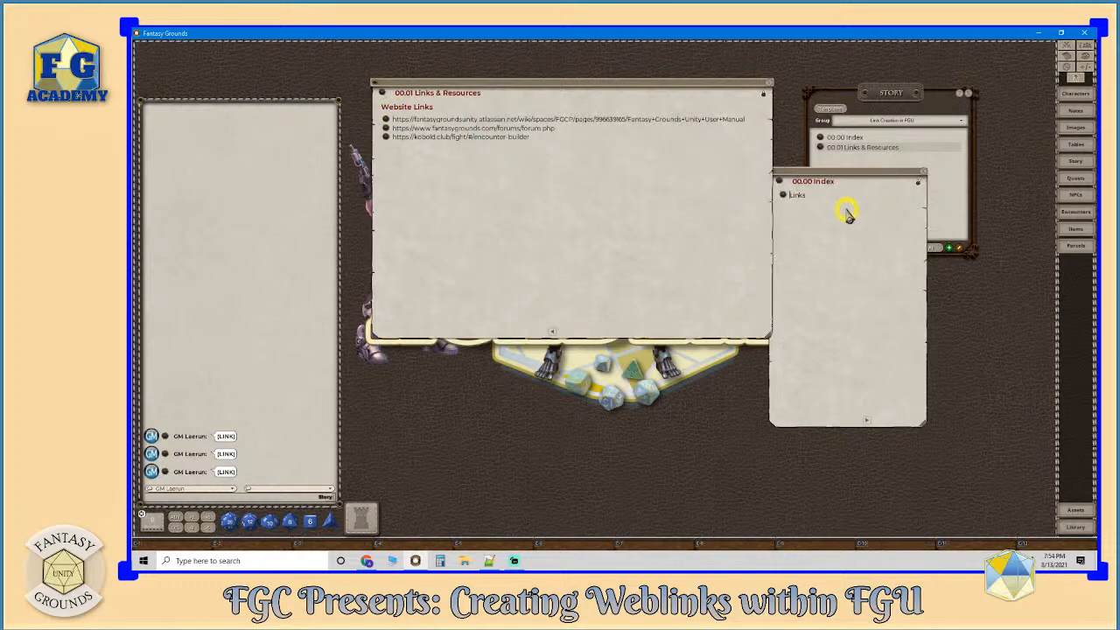
click(807, 201)
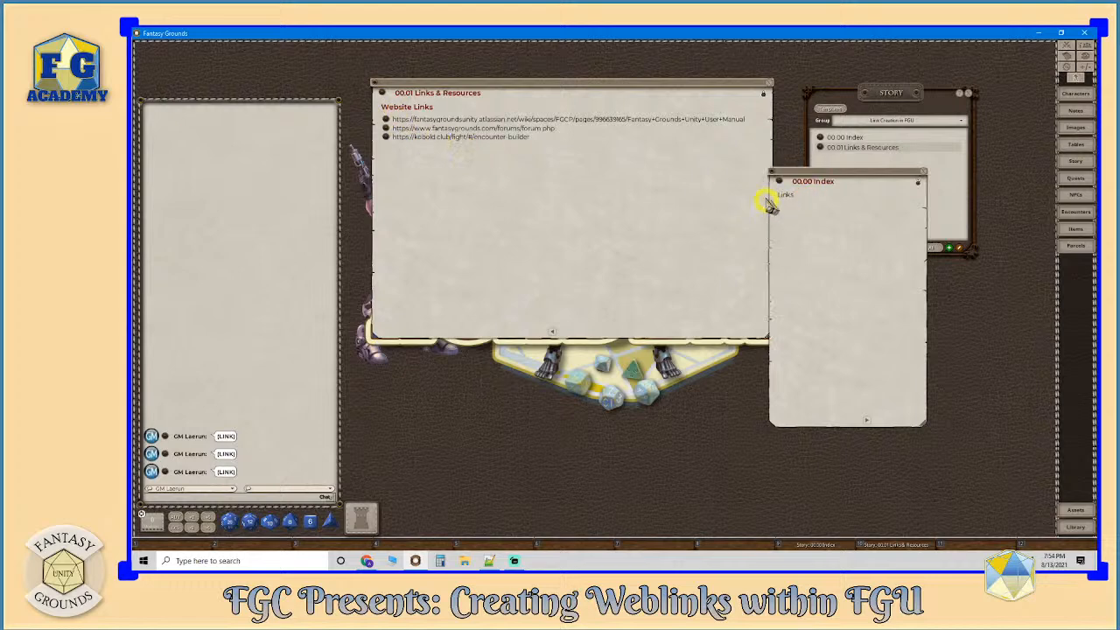
- Place a link to the 00.01 Links & Resources story below the "Links" line in the 00.00 Index story and make that line bold
drag(379, 92, 777, 200)
click(791, 197)
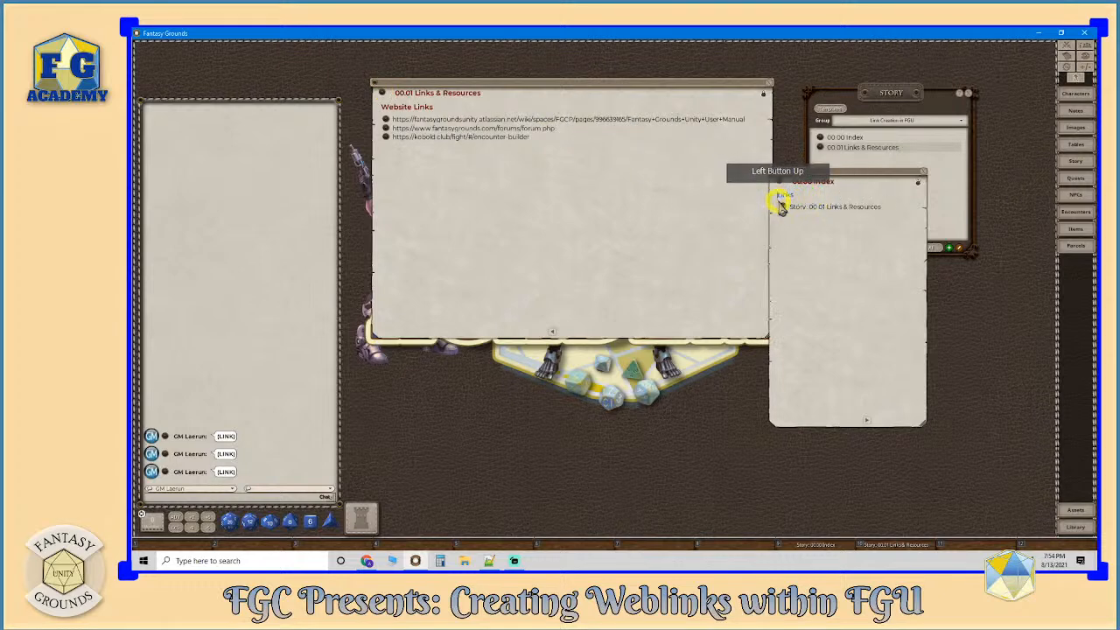
click(830, 231)
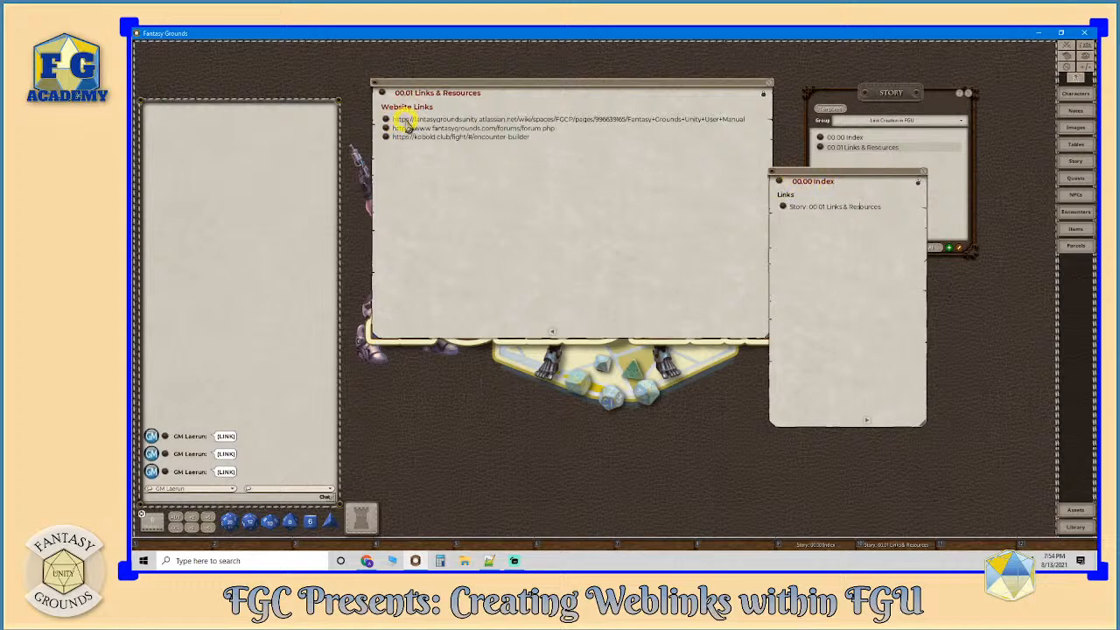
- Close the running Chrome browser so that the weblinks can be tested from a fresh start
right_click(367, 565)
click(365, 565)
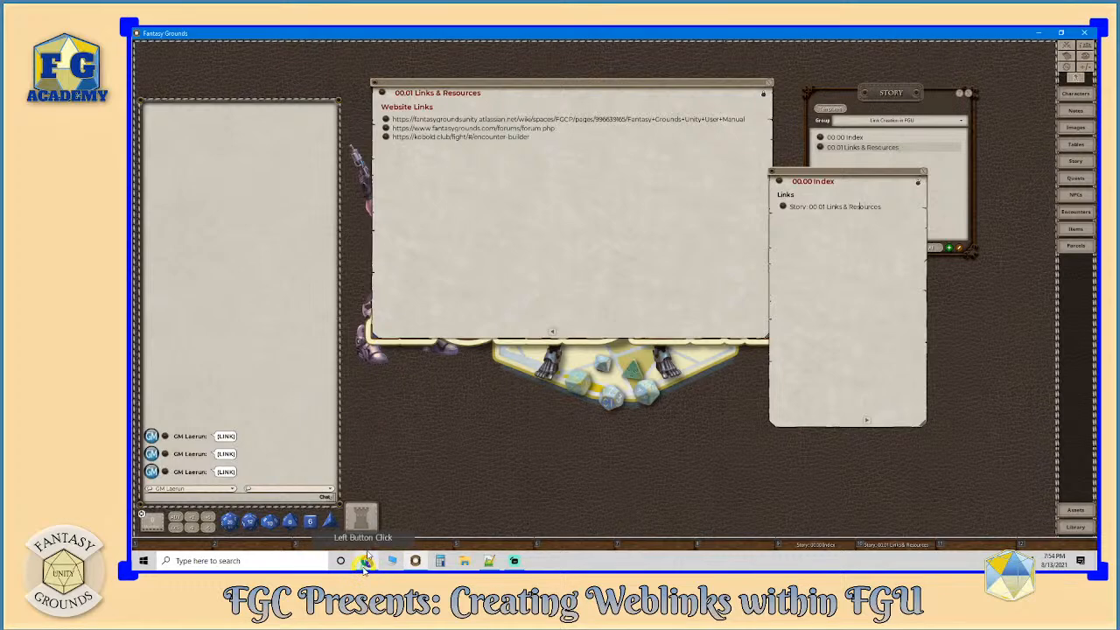
right_click(365, 564)
click(348, 541)
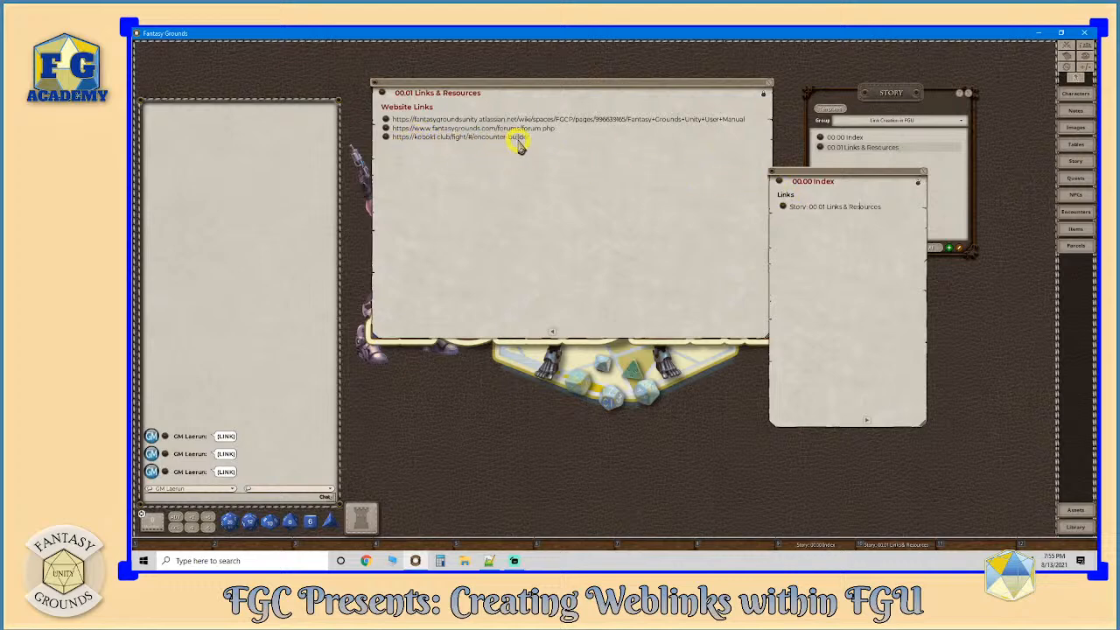
- Test the Kobold Fight Club weblink from the Links & Resources story, view the page full screen in Chrome, and return to Fantasy Grounds
click(386, 138)
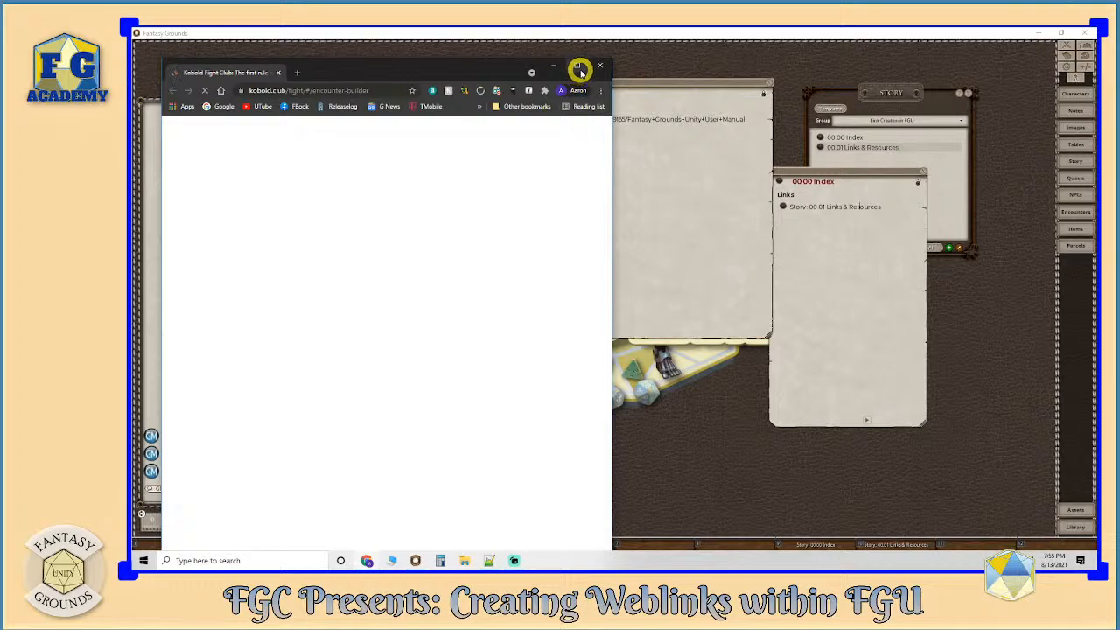
click(578, 66)
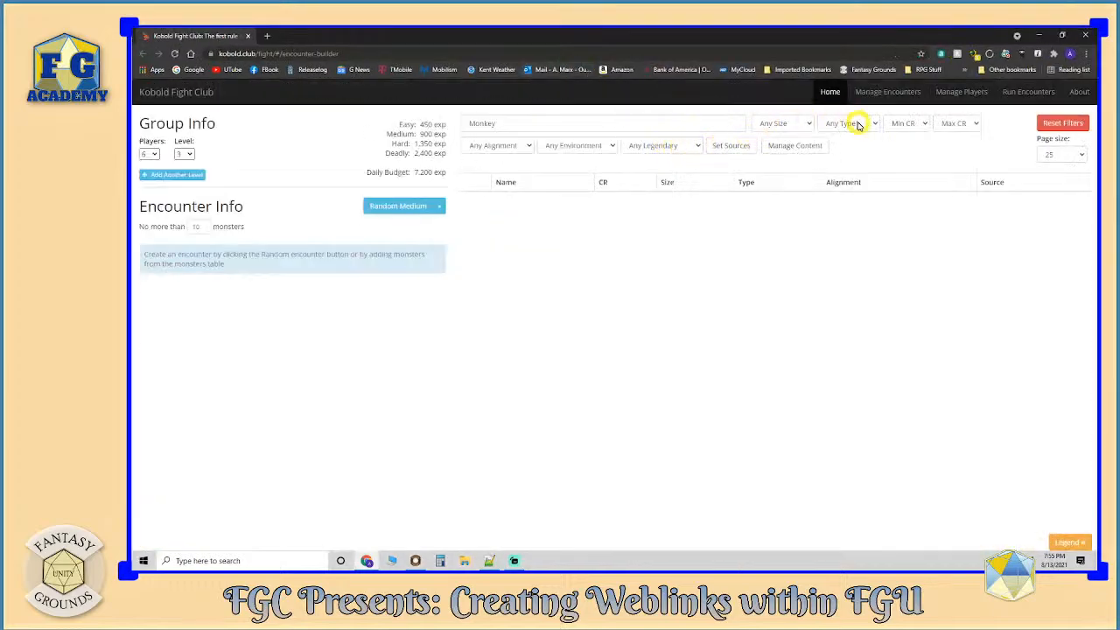
click(1038, 35)
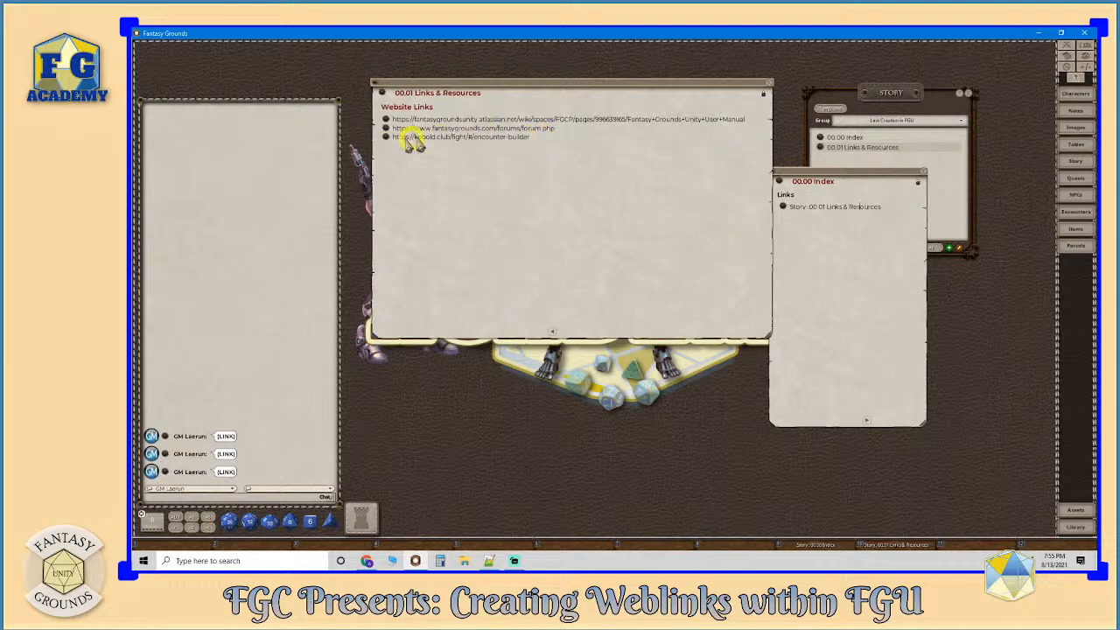
- Rearrange the two story windows, and close the Links & Resources story, the Index story and the story list
drag(528, 137, 570, 150)
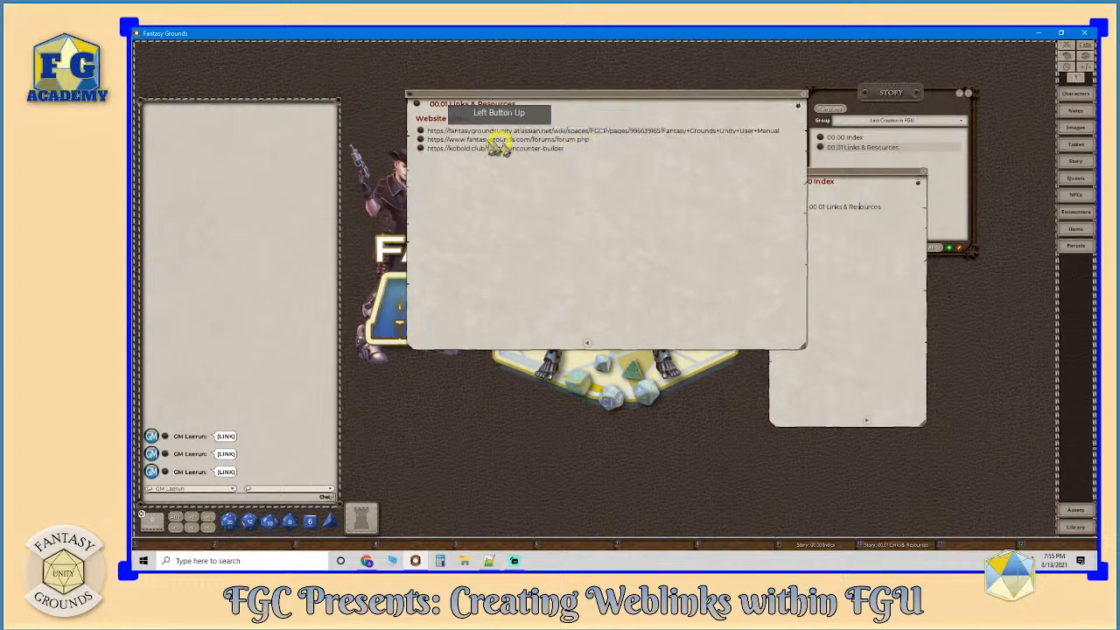
click(564, 151)
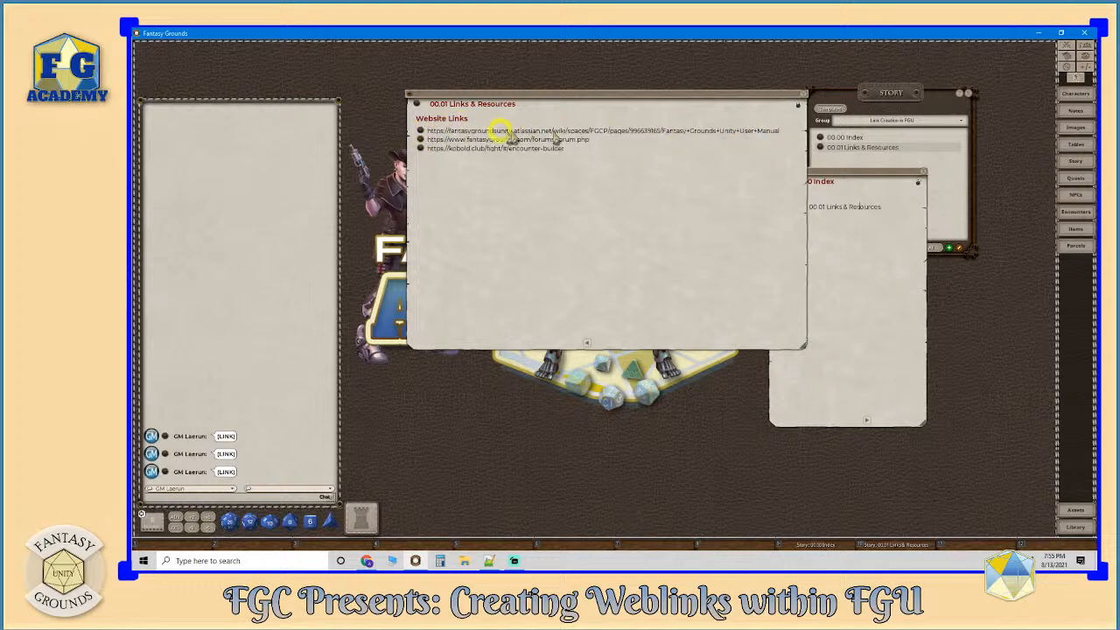
click(863, 178)
drag(863, 179, 930, 195)
click(892, 148)
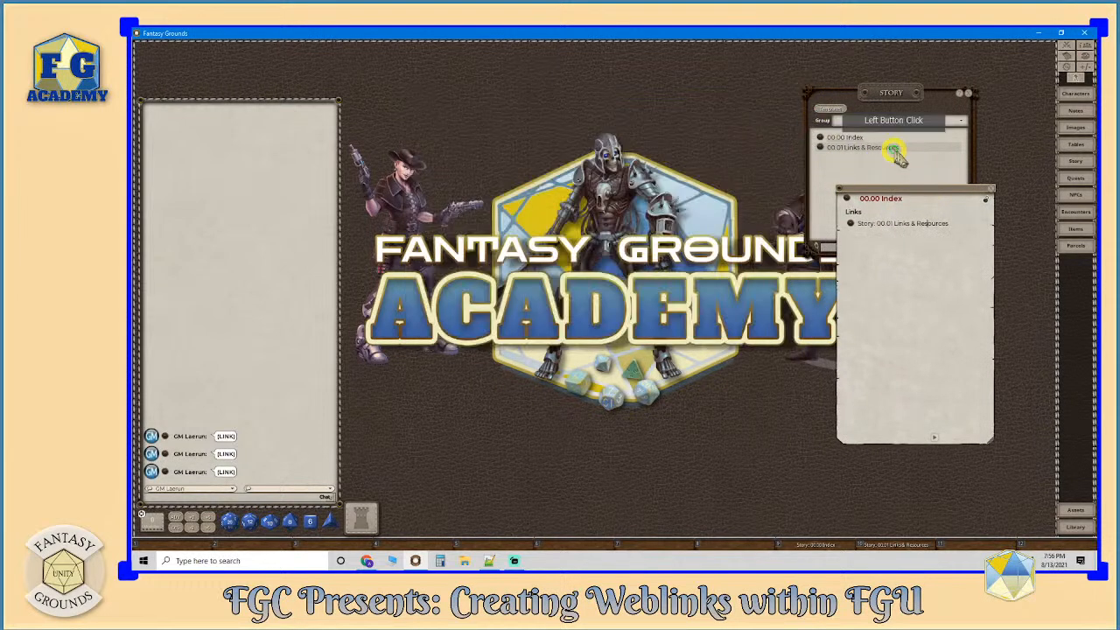
click(986, 199)
click(977, 94)
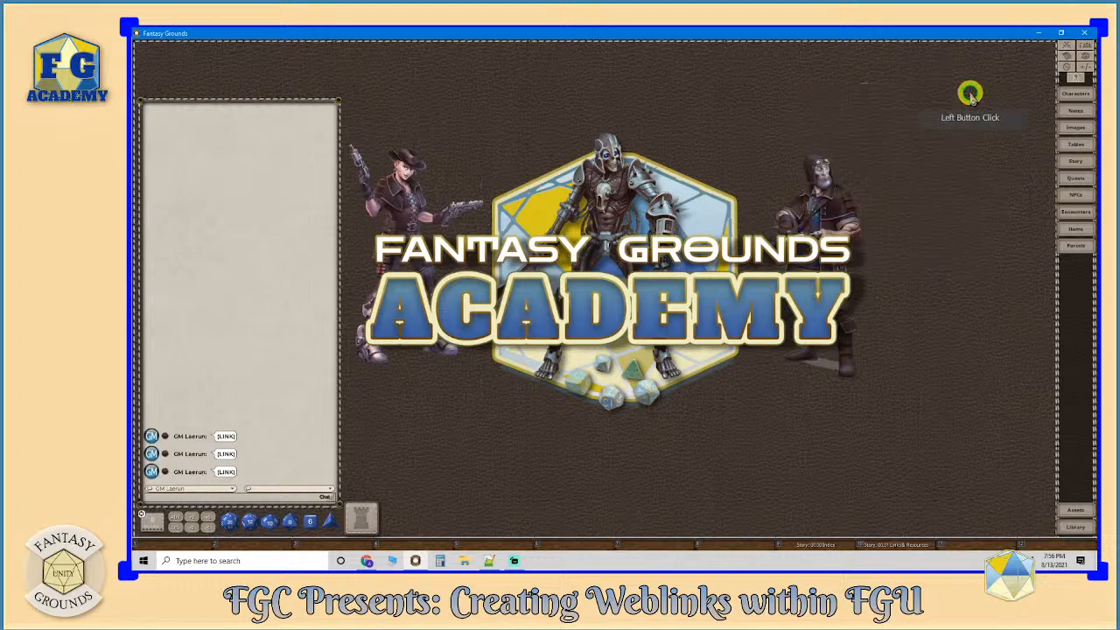